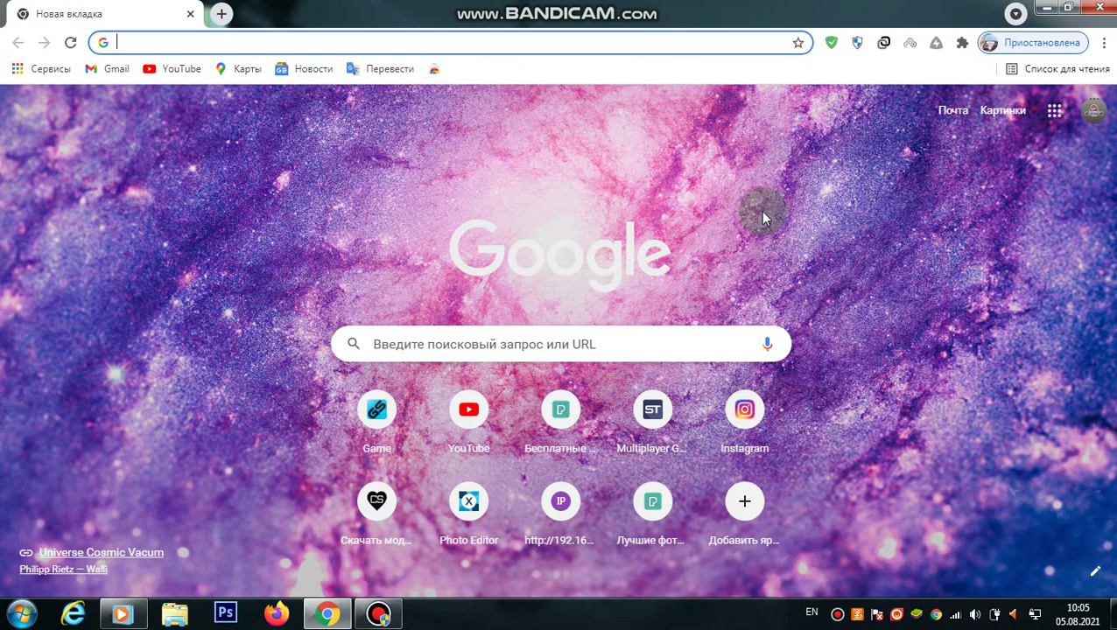
# Open and close Chrome's developer tools panel.
pyautogui.press('F12')
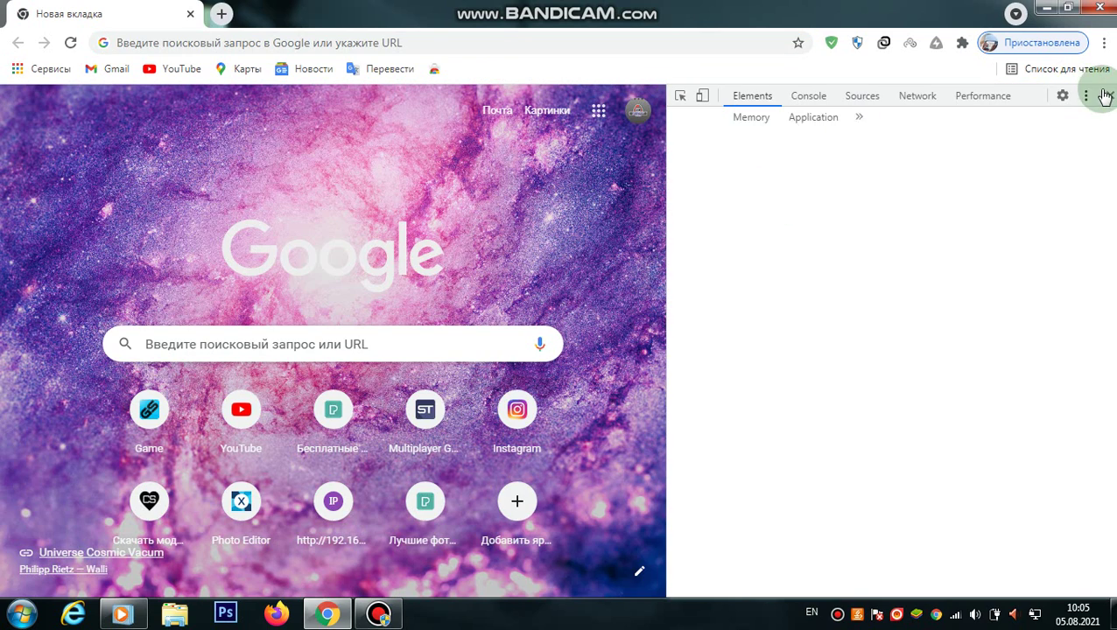
pyautogui.click(483, 50)
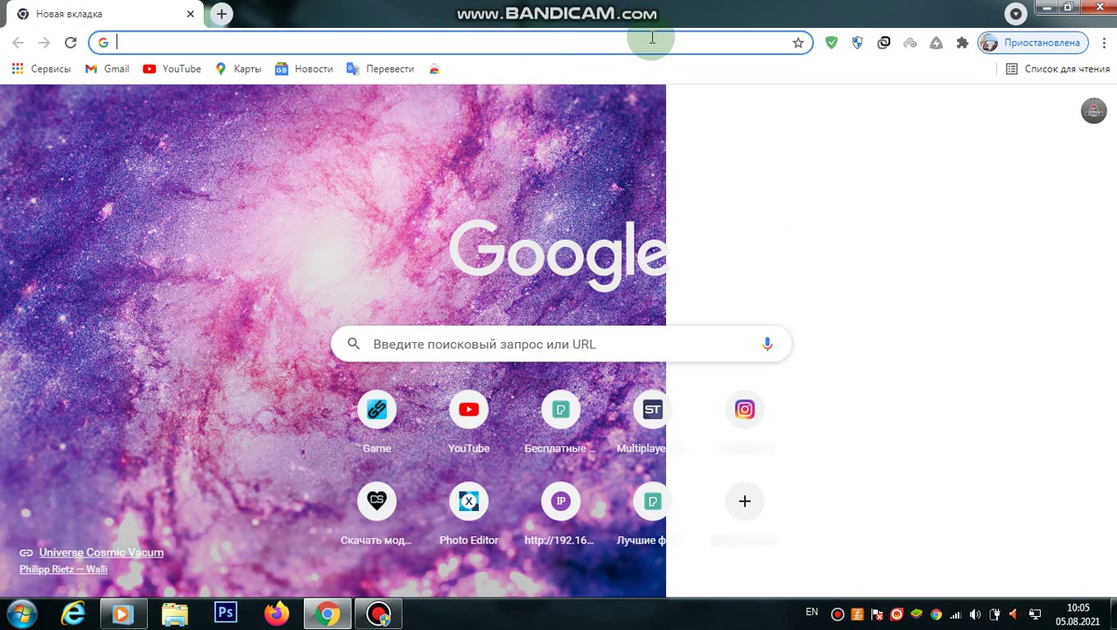
pyautogui.press('F12')
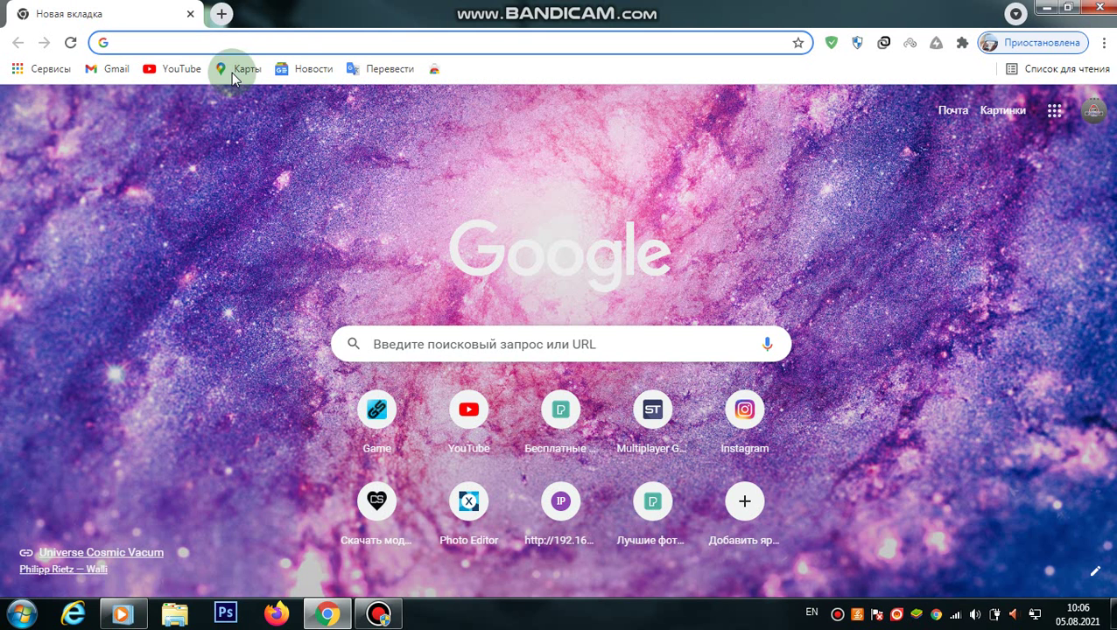
# Search Google for 'photoshop google drive' from the address bar.
pyautogui.click(290, 36)
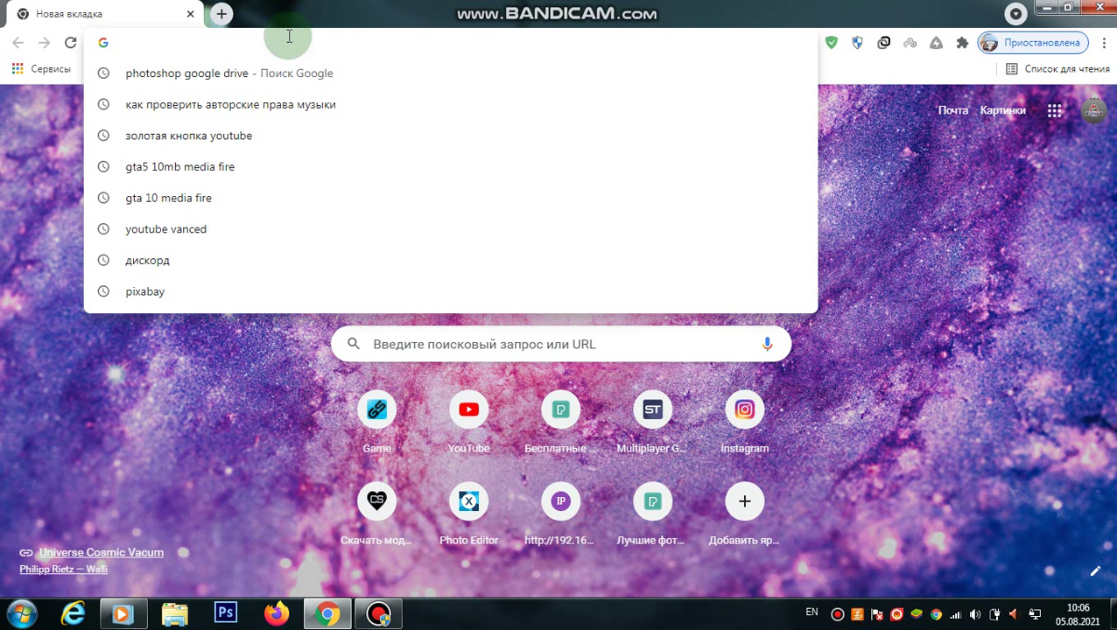
pyautogui.write('photoshop')
pyautogui.press('BackSpace')
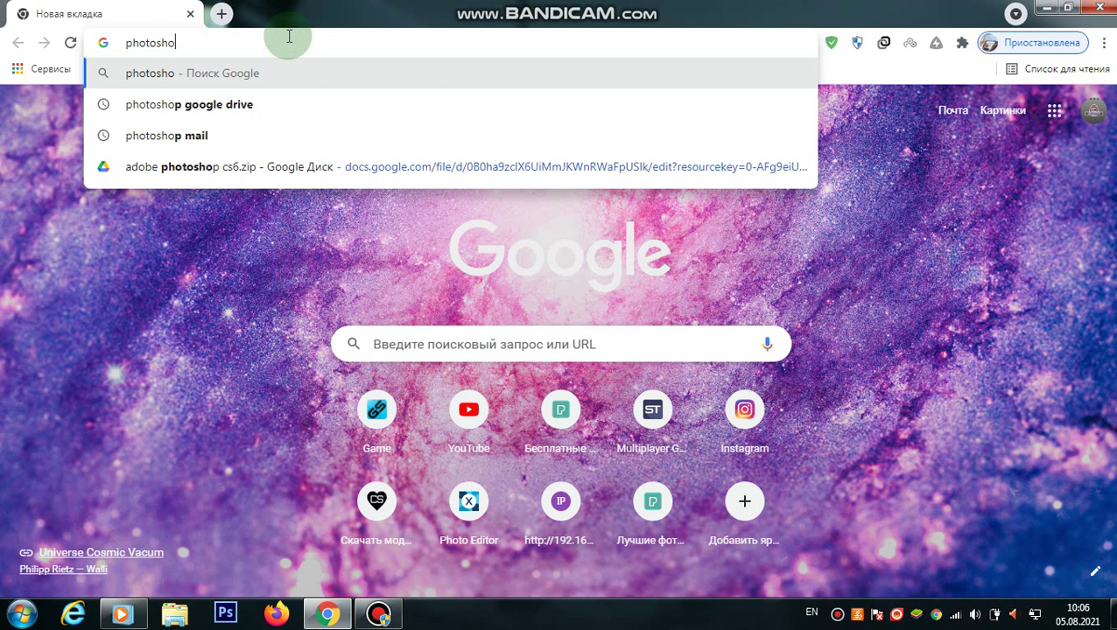
pyautogui.write('pgoogle drive')
pyautogui.press('Return')
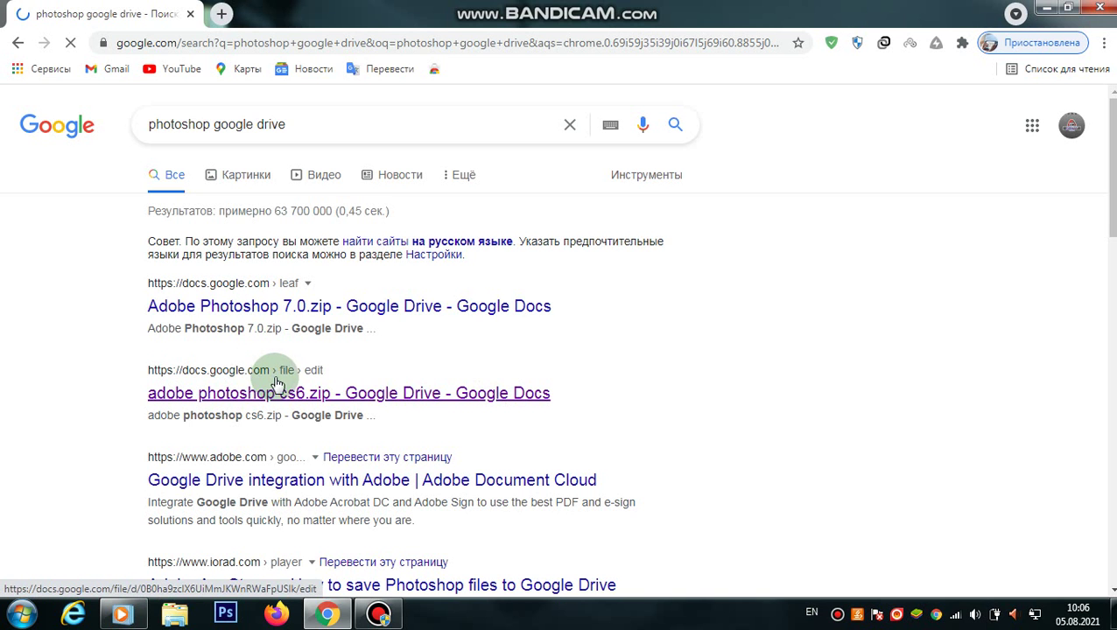
# Open the 'adobe photoshop cs6.zip - Google Drive' search result.
pyautogui.click(196, 308)
pyautogui.click(244, 396)
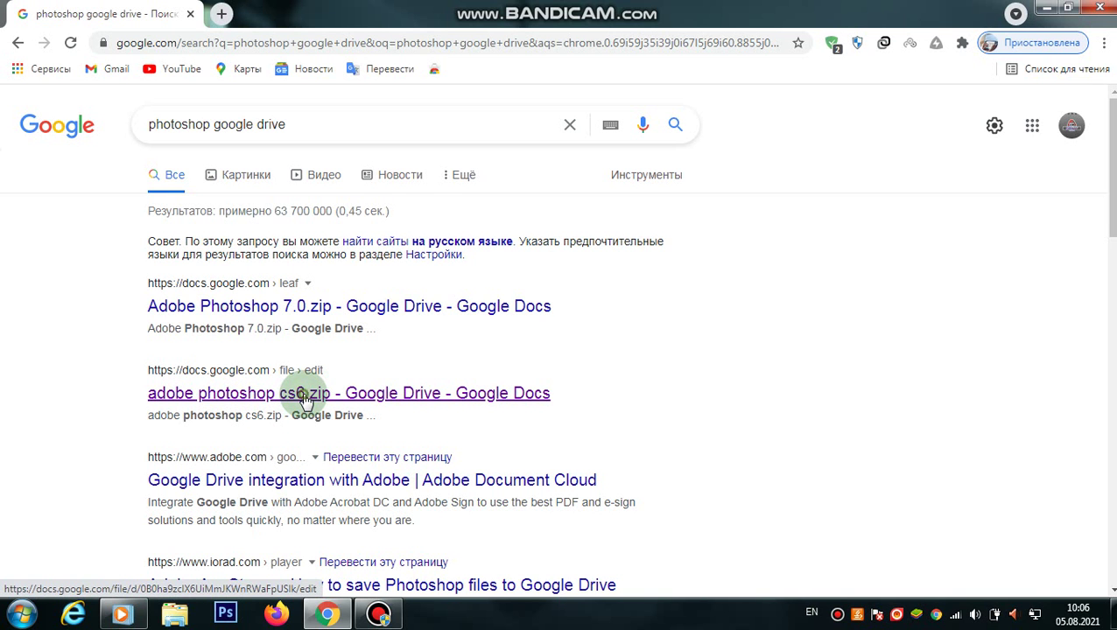
pyautogui.click(304, 399)
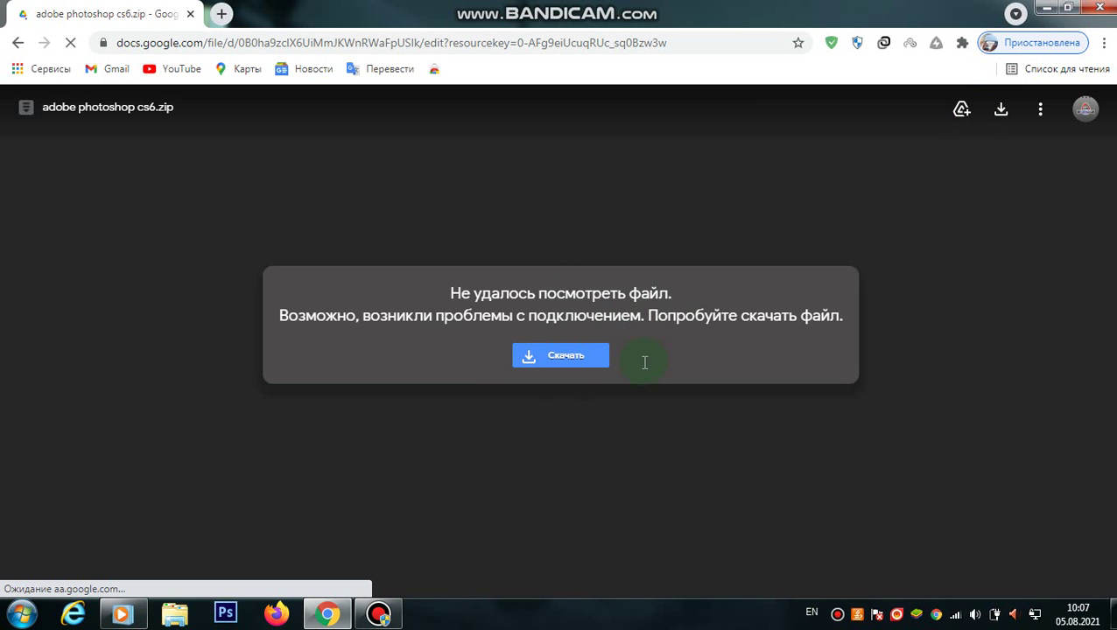
# Download adobe photoshop cs6.zip, choosing 'Download anyway' past the virus-scan warning.
pyautogui.click(1003, 111)
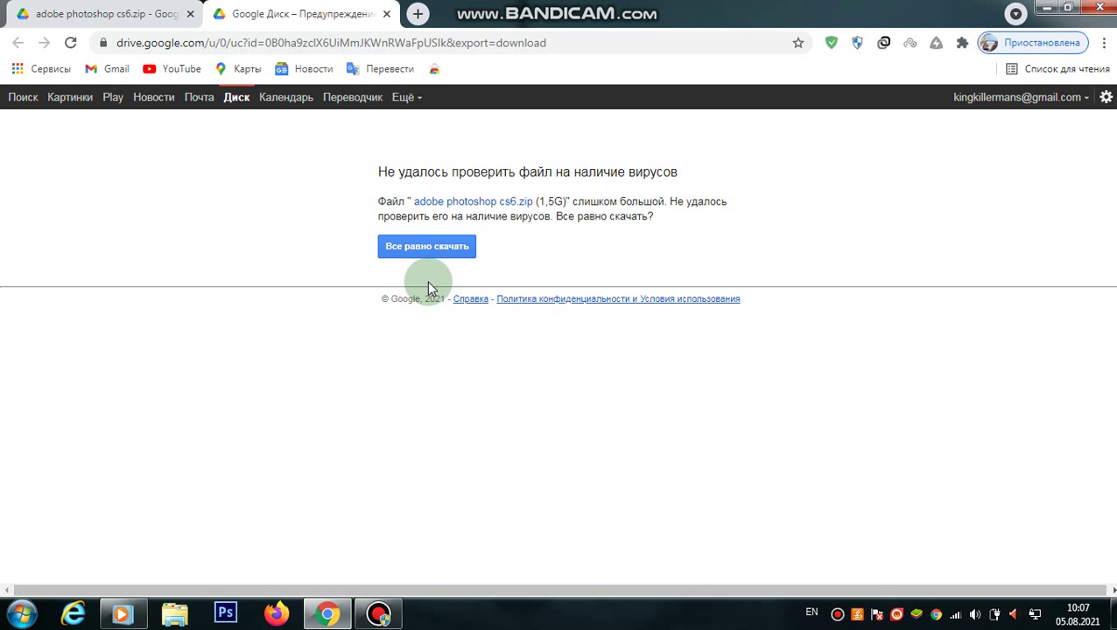
pyautogui.click(461, 251)
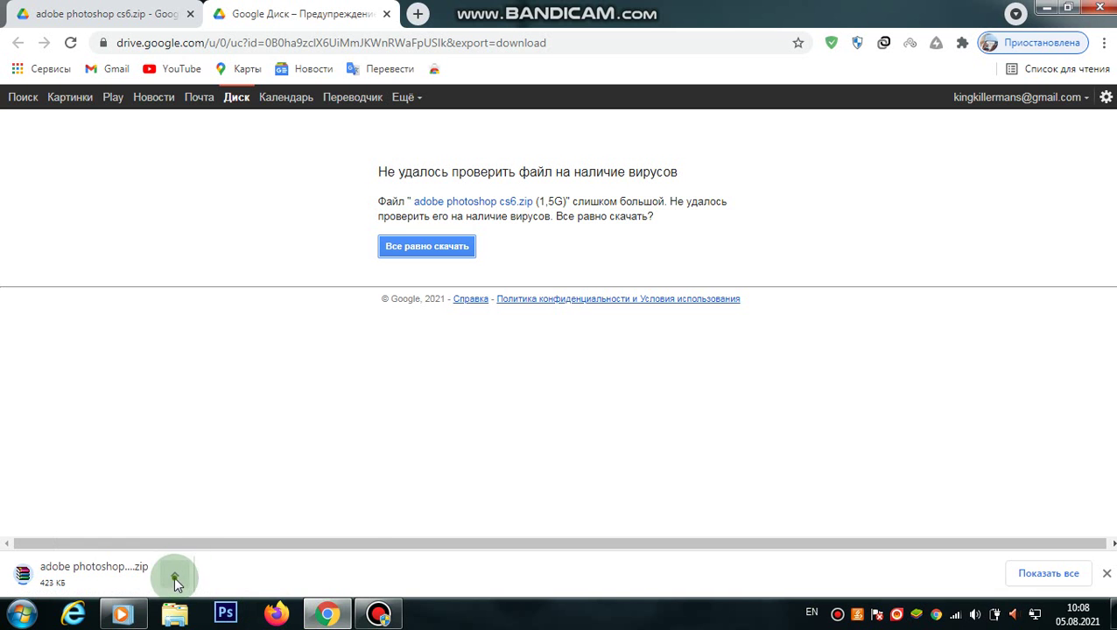
pyautogui.click(174, 575)
# Open the D:\programs and games folder via Start > Computer.
pyautogui.click(207, 553)
pyautogui.press('super+d')
pyautogui.press('super')
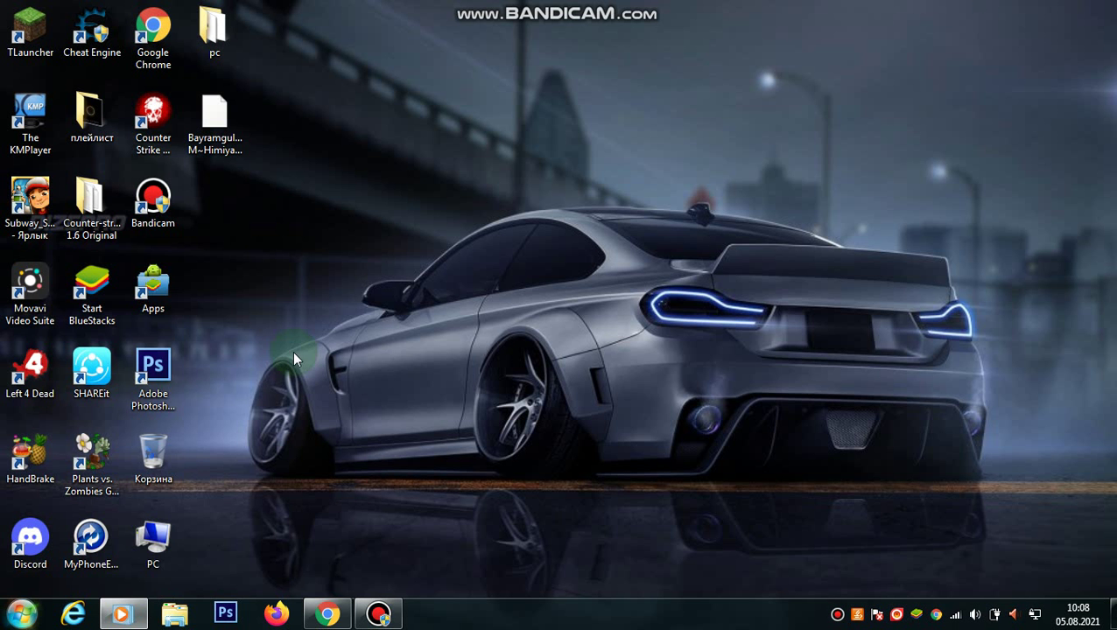
pyautogui.click(298, 368)
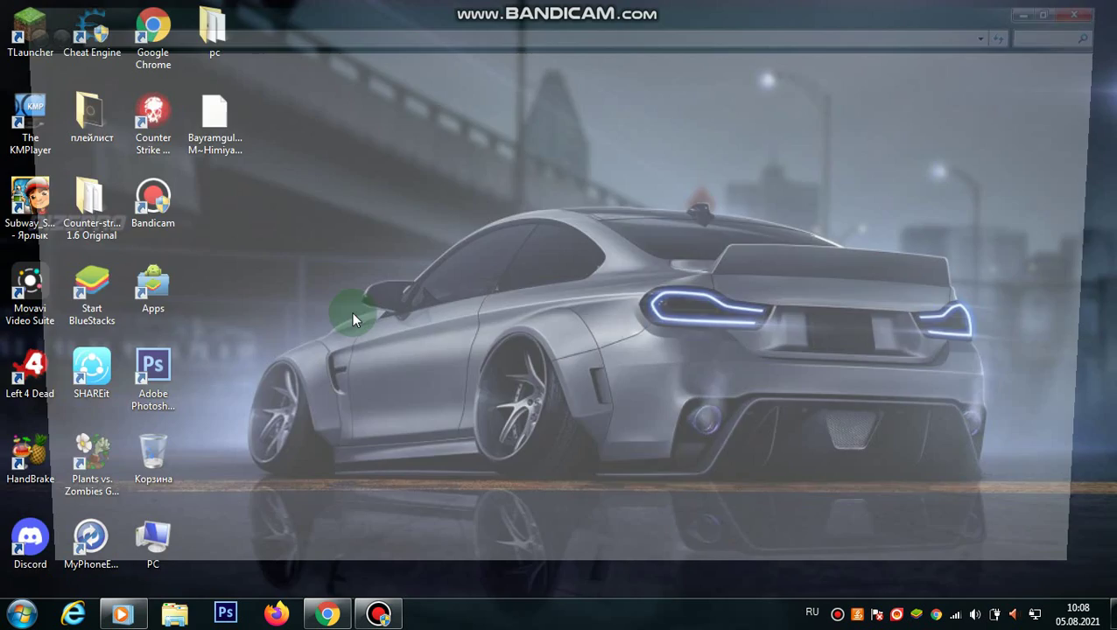
pyautogui.doubleClick(461, 140)
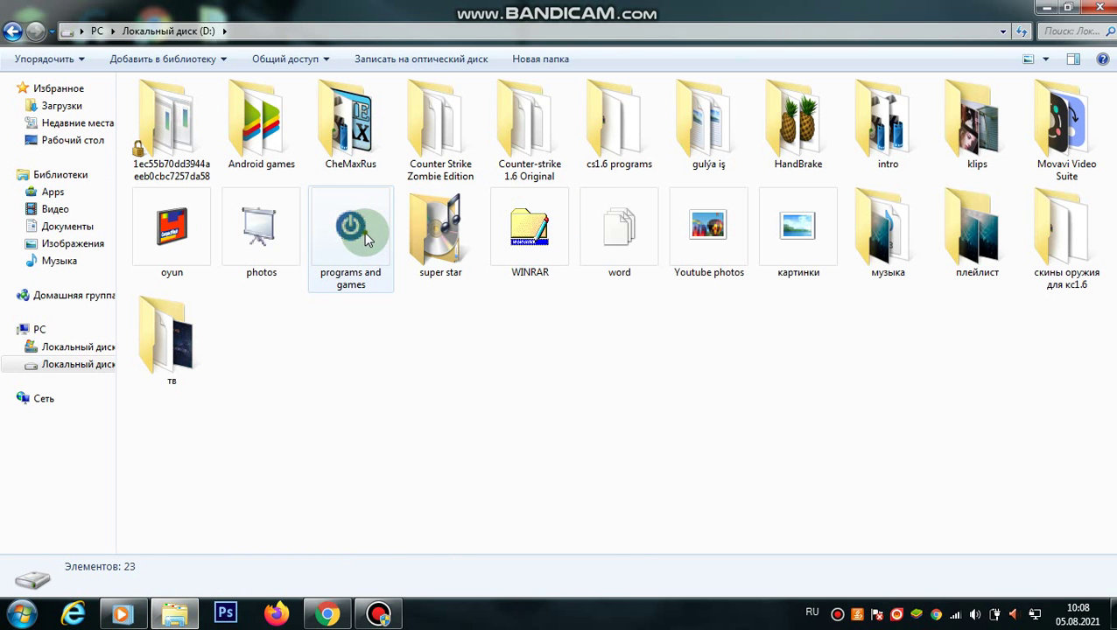
pyautogui.doubleClick(367, 236)
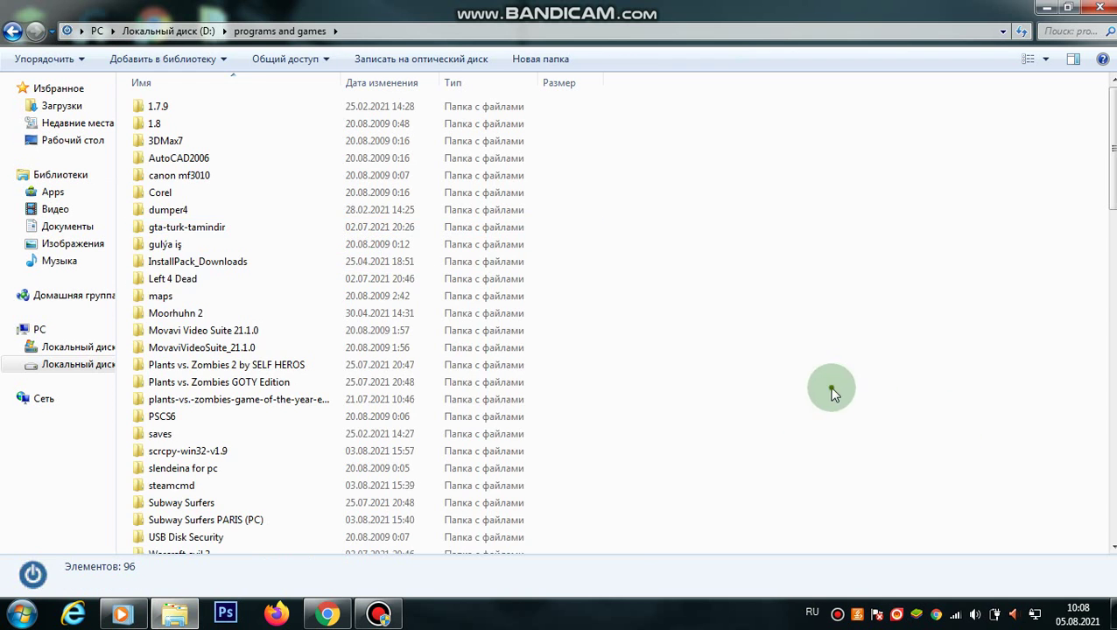
# Extract the 119_ServerCS1.6_v.3 archive to its own folder, then select Adobe Photoshop CS6.
pyautogui.scroll(-6, 460, 376)
pyautogui.scroll(-1, 412, 359)
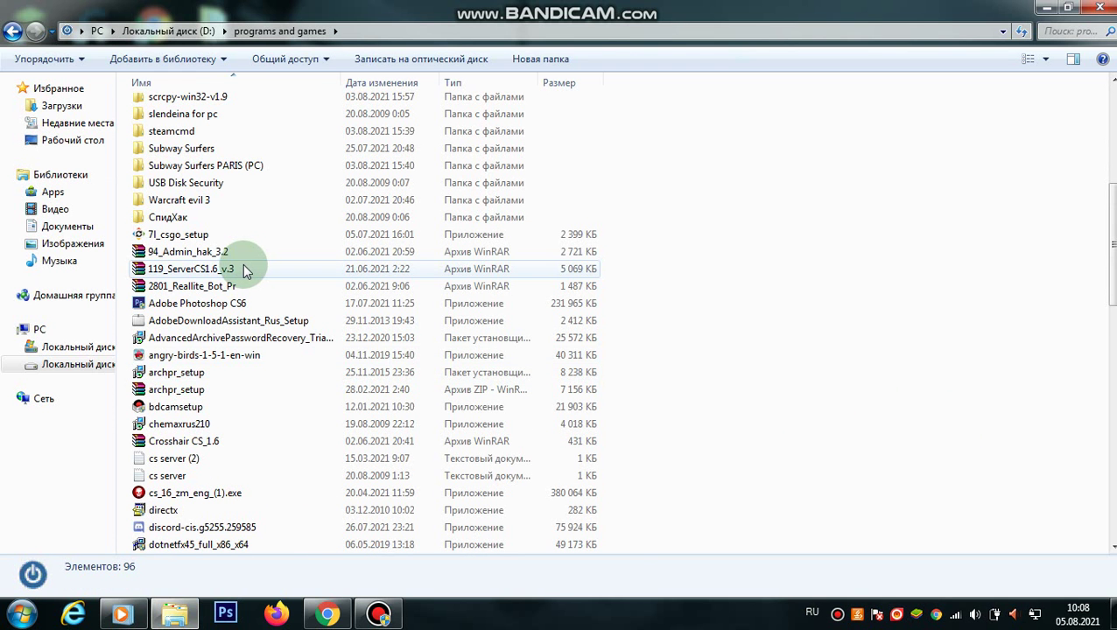
pyautogui.click(244, 269)
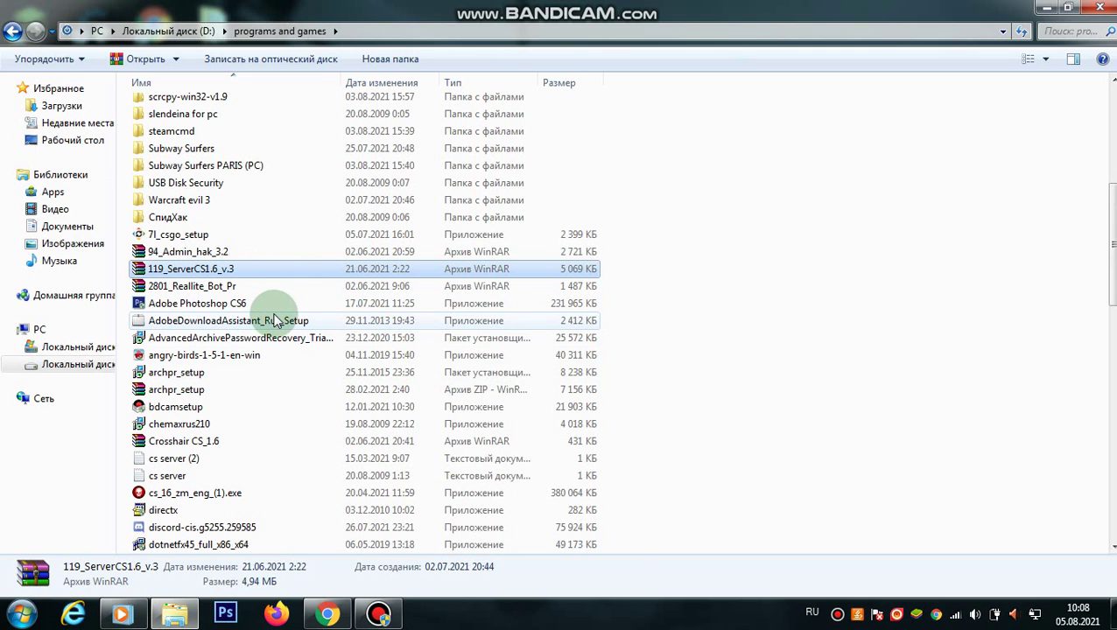
pyautogui.rightClick(246, 269)
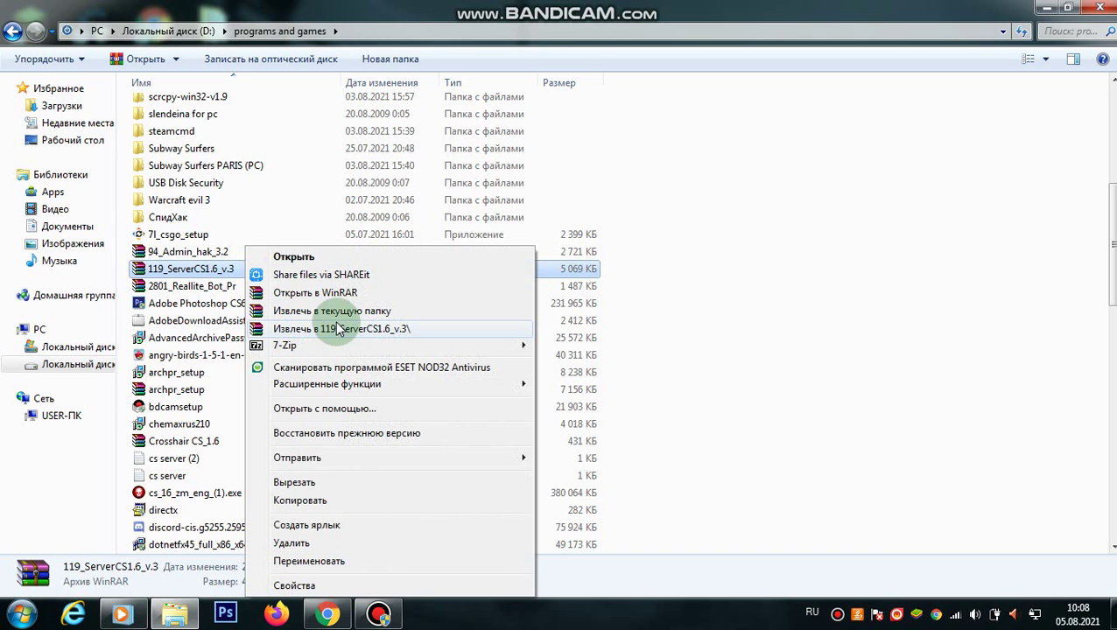
pyautogui.click(450, 330)
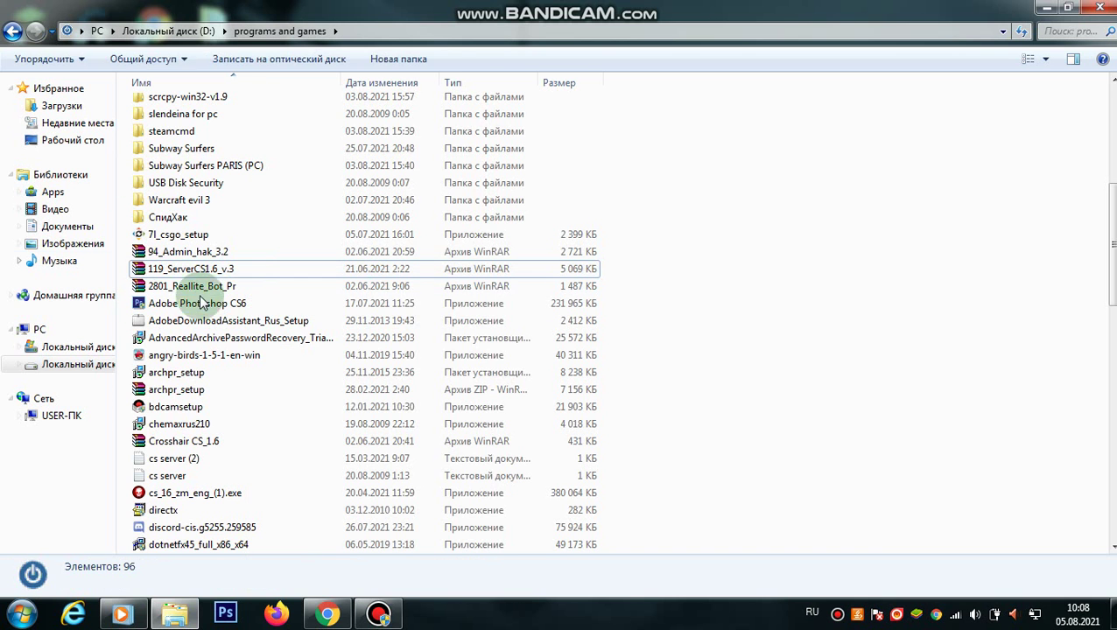
pyautogui.click(256, 303)
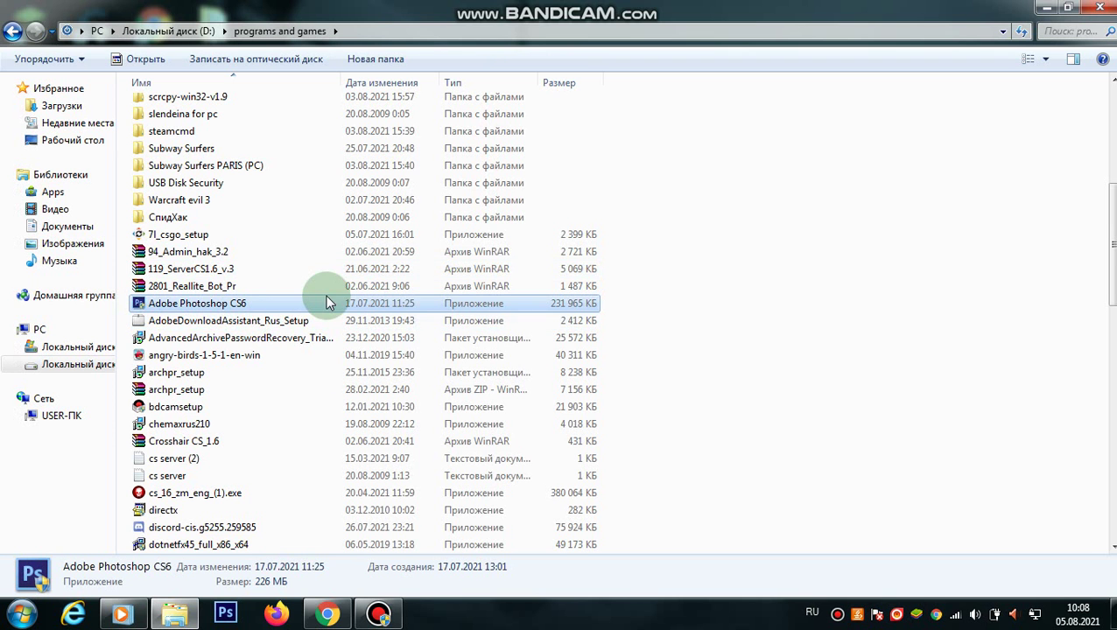
# Find and select the PSCS6 installer in the programs and games file list.
pyautogui.scroll(-3, 312, 343)
pyautogui.scroll(-2, 313, 343)
pyautogui.scroll(2, 313, 343)
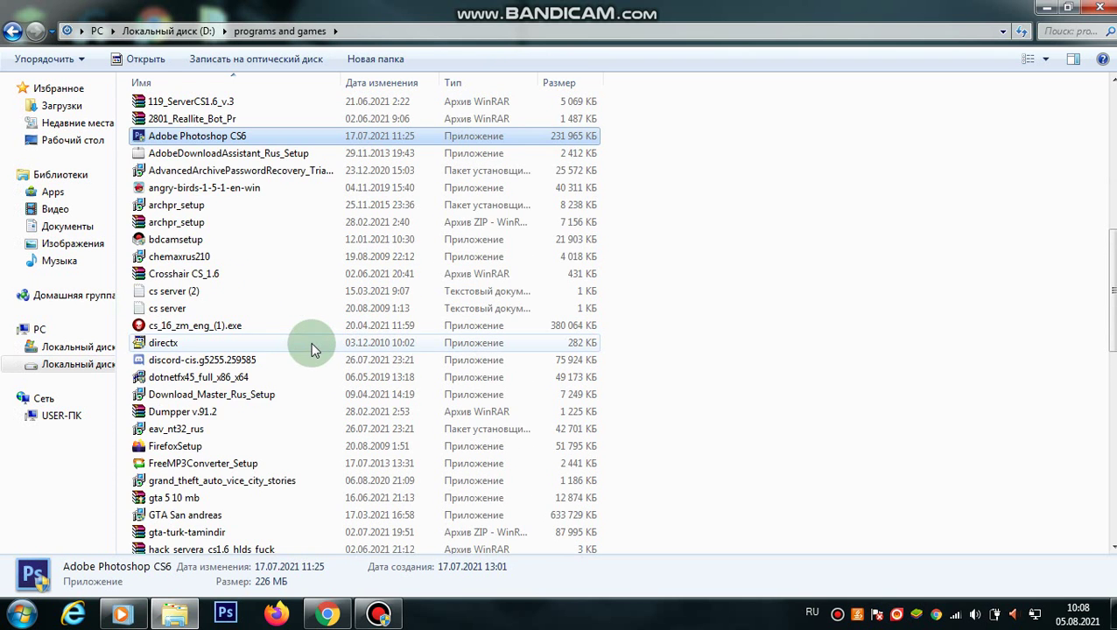
pyautogui.scroll(2, 291, 199)
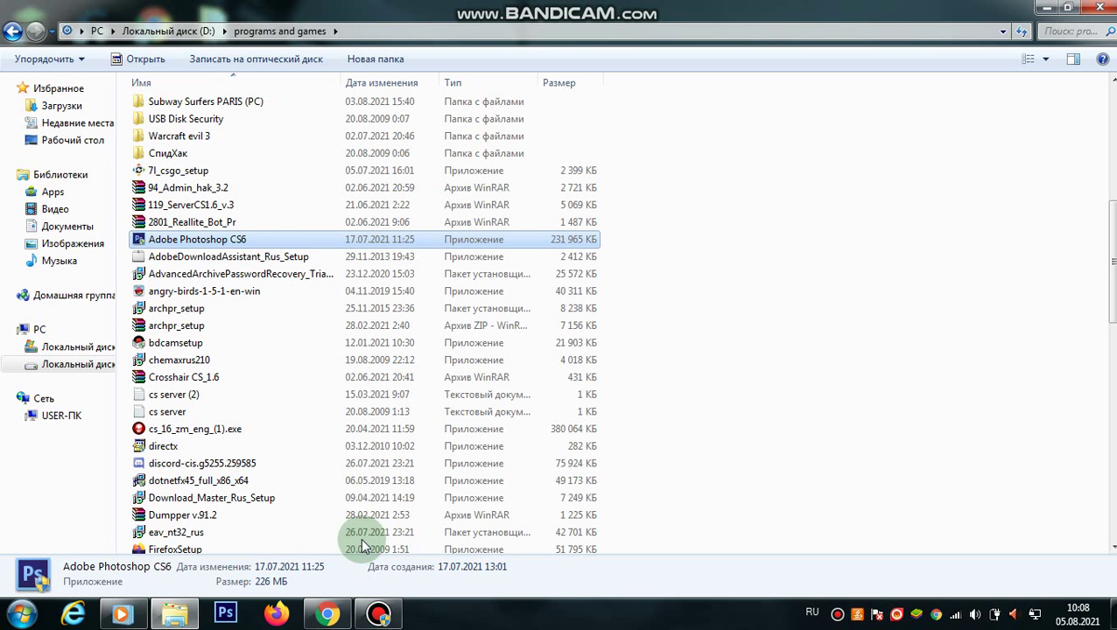
pyautogui.scroll(-2, 315, 271)
pyautogui.scroll(-4, 309, 282)
pyautogui.scroll(-5, 314, 280)
pyautogui.scroll(-2, 320, 263)
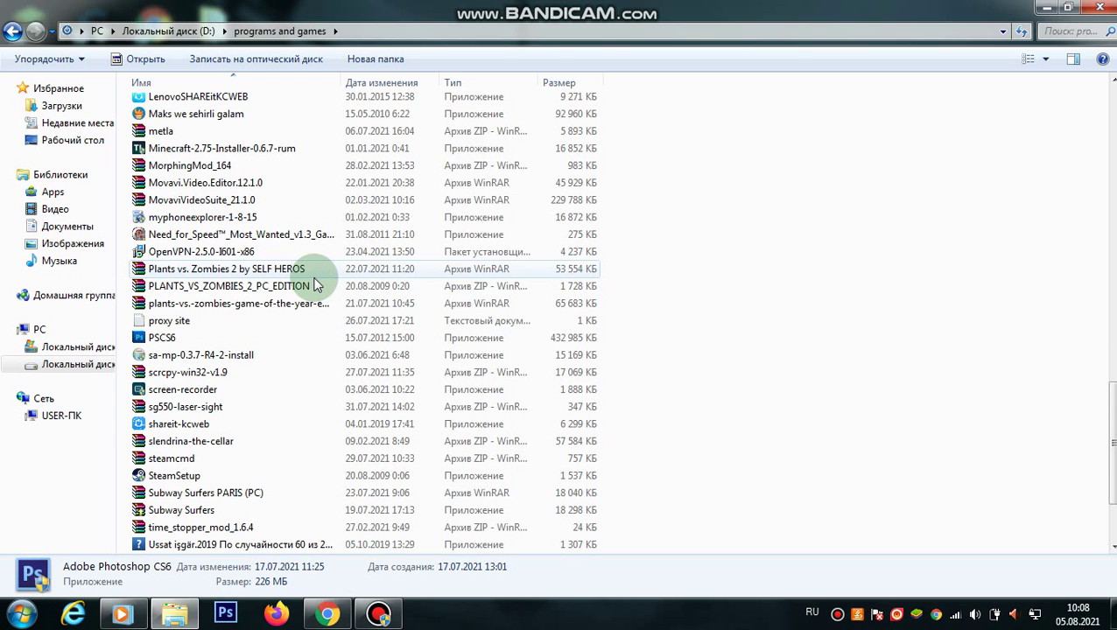
pyautogui.scroll(1, 278, 337)
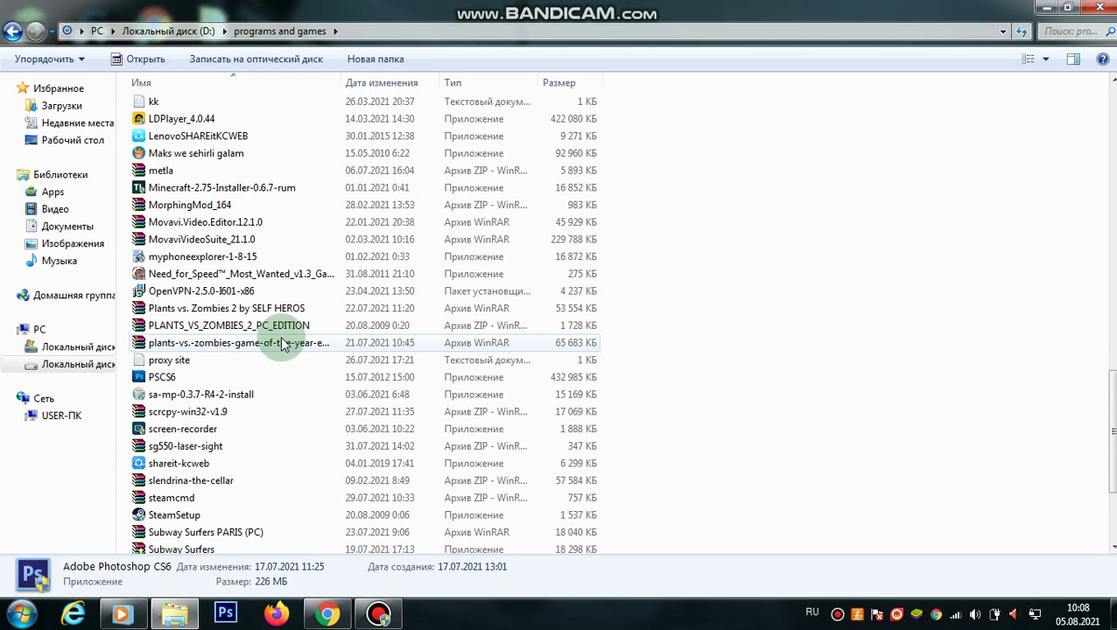
pyautogui.click(229, 379)
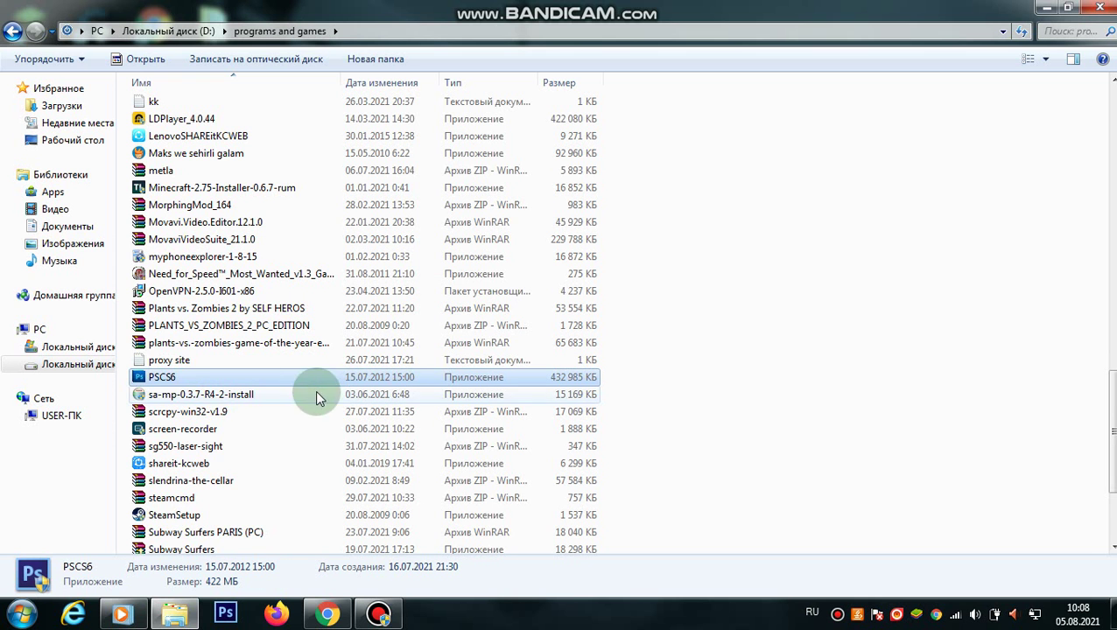
# Launch the Adobe Photoshop CS6 installer.
pyautogui.scroll(-1, 192, 378)
pyautogui.scroll(-2, 193, 378)
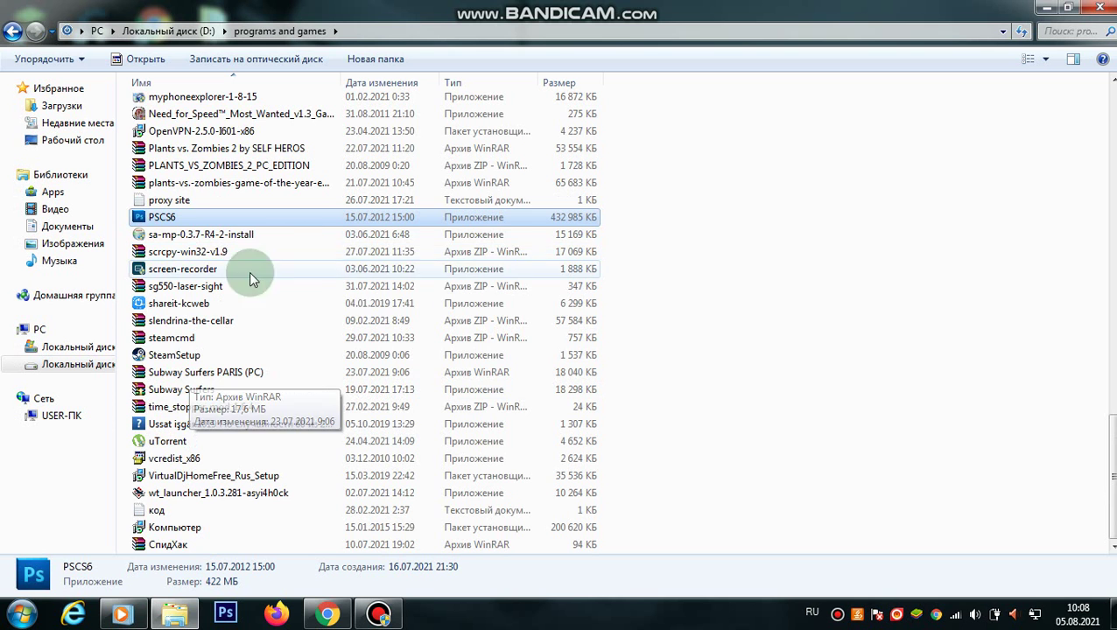
pyautogui.scroll(7, 324, 189)
pyautogui.scroll(6, 317, 192)
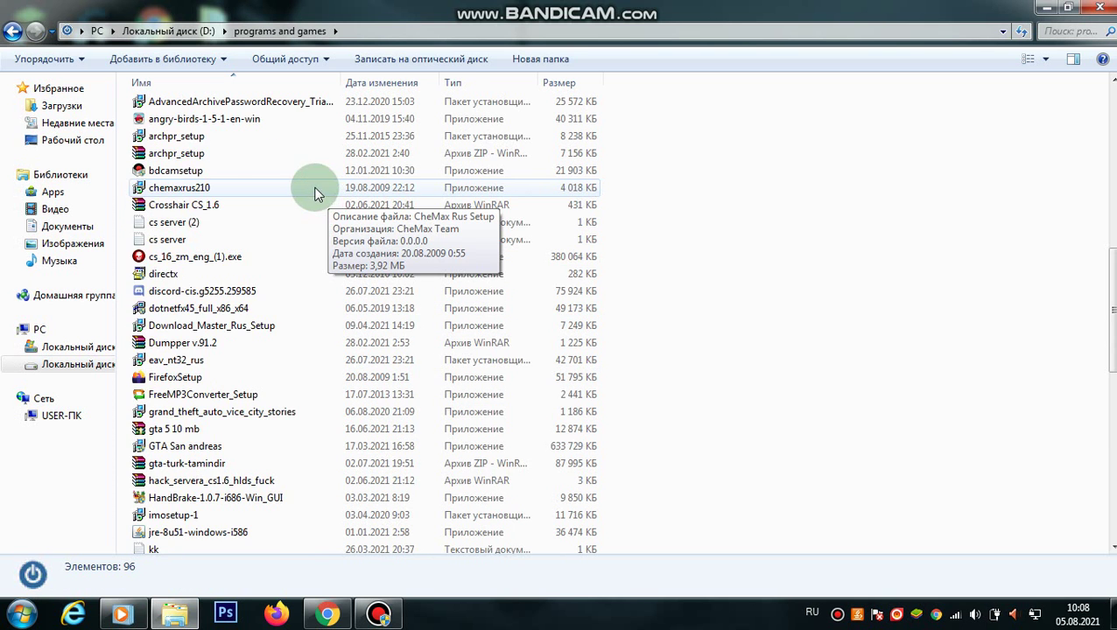
pyautogui.scroll(2, 270, 212)
pyautogui.doubleClick(225, 331)
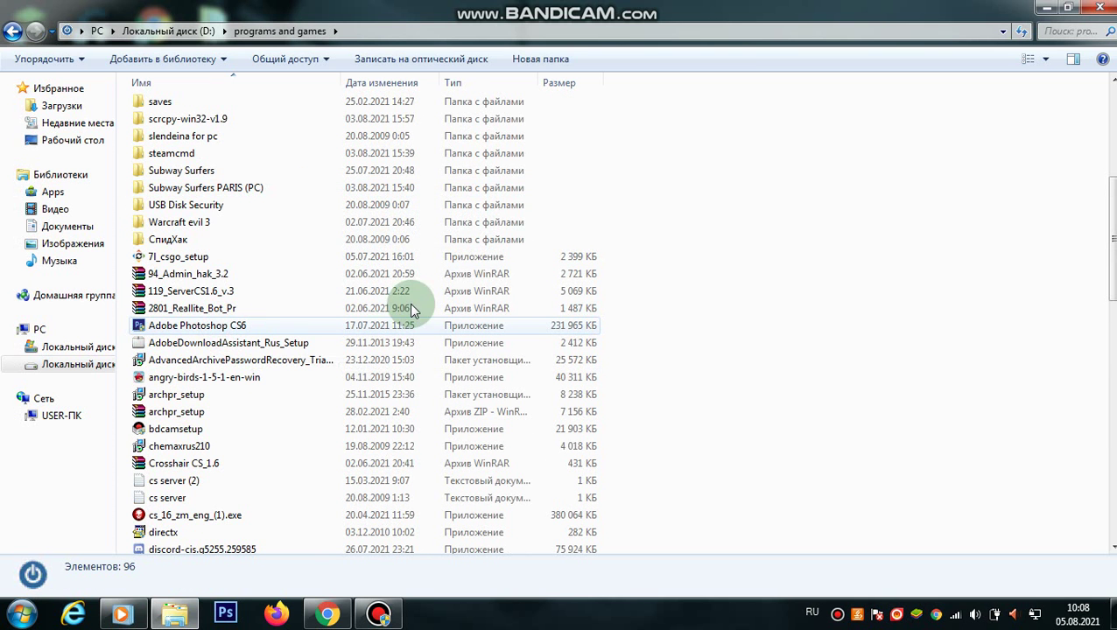